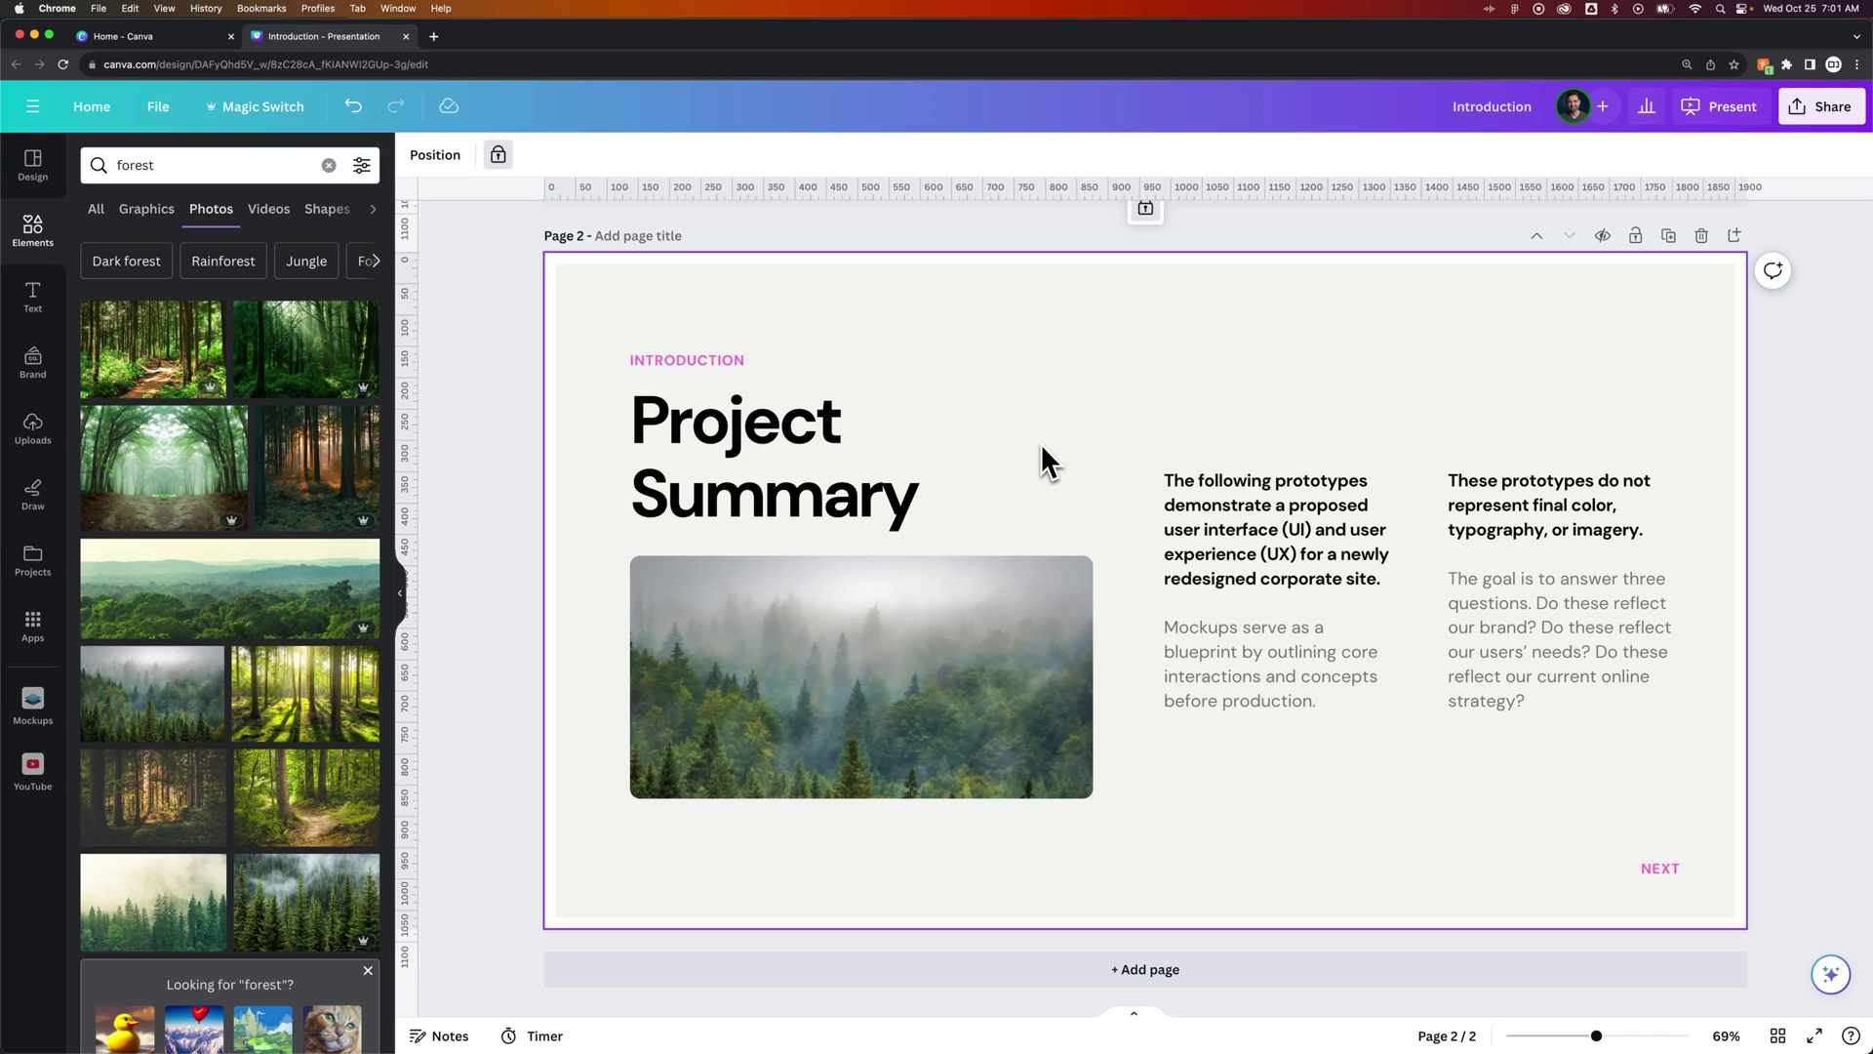
# Move the INTRODUCTION label right above the Project Summary title and narrow its text box
pyautogui.click(713, 360)
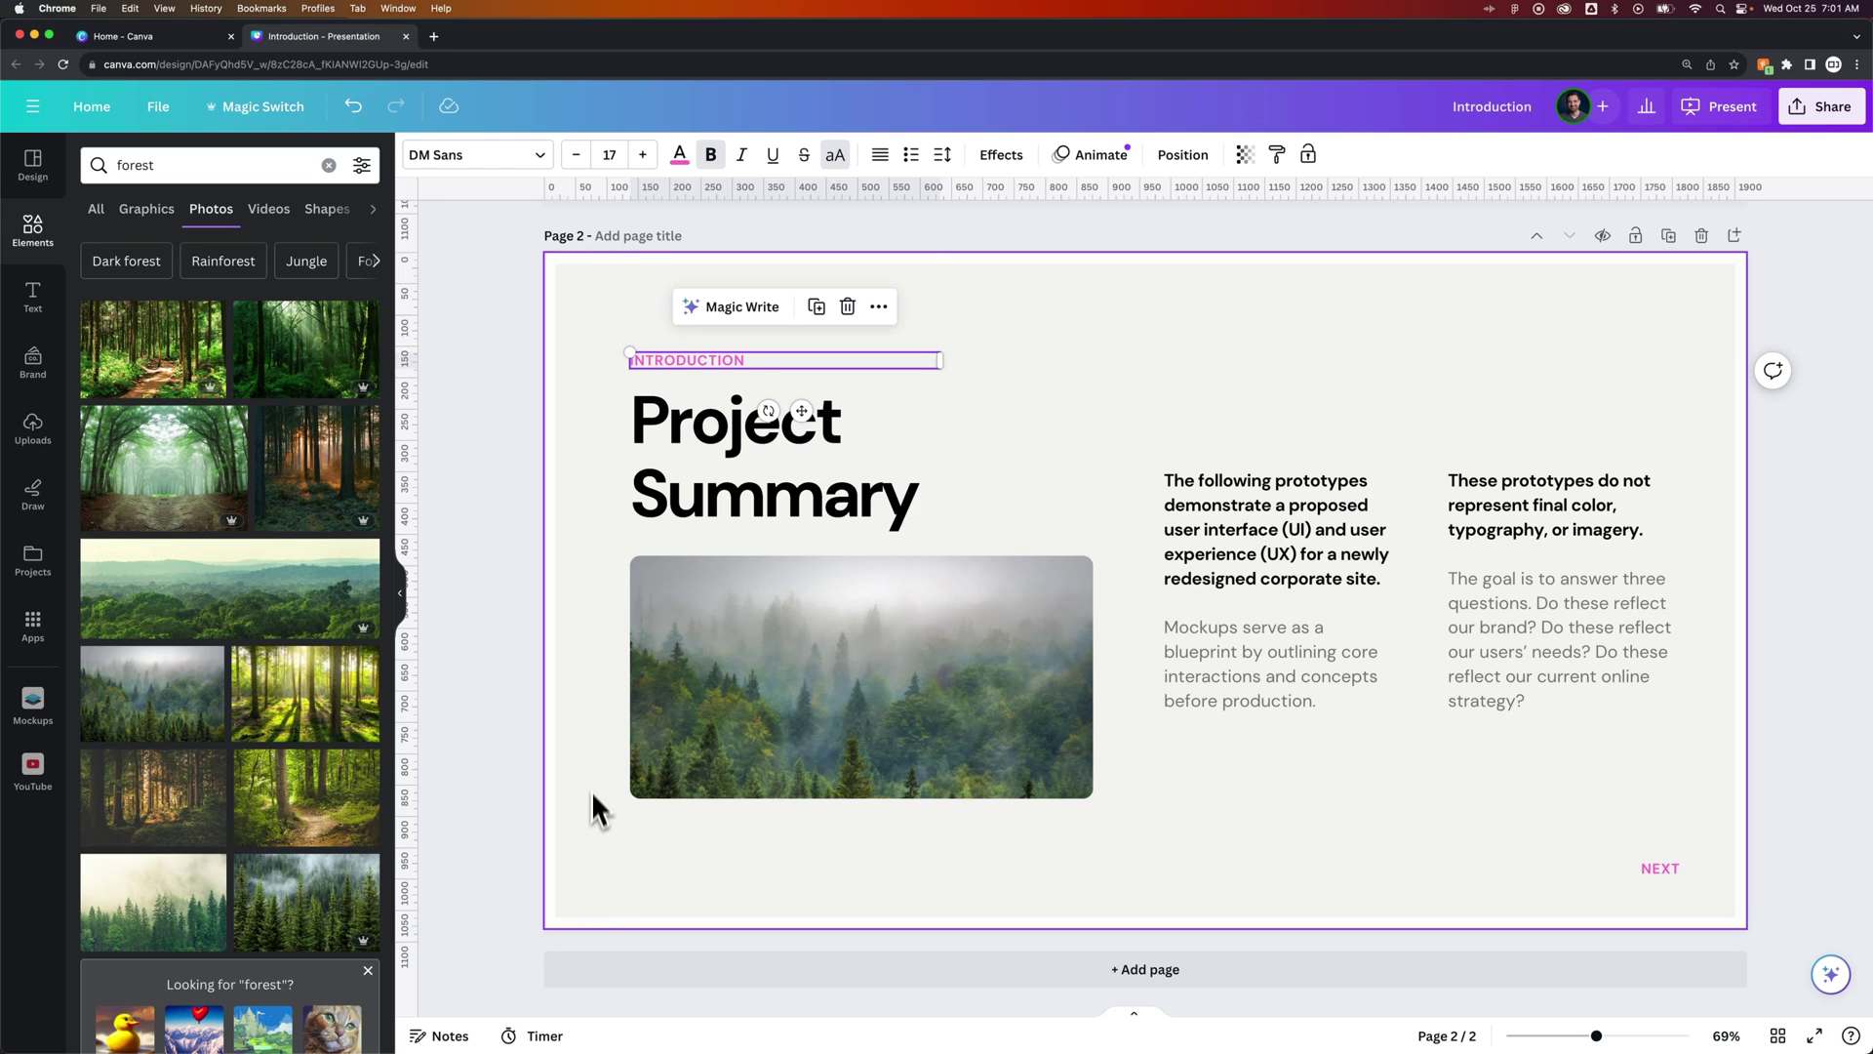
pyautogui.moveTo(704, 360); pyautogui.dragTo(979, 352)
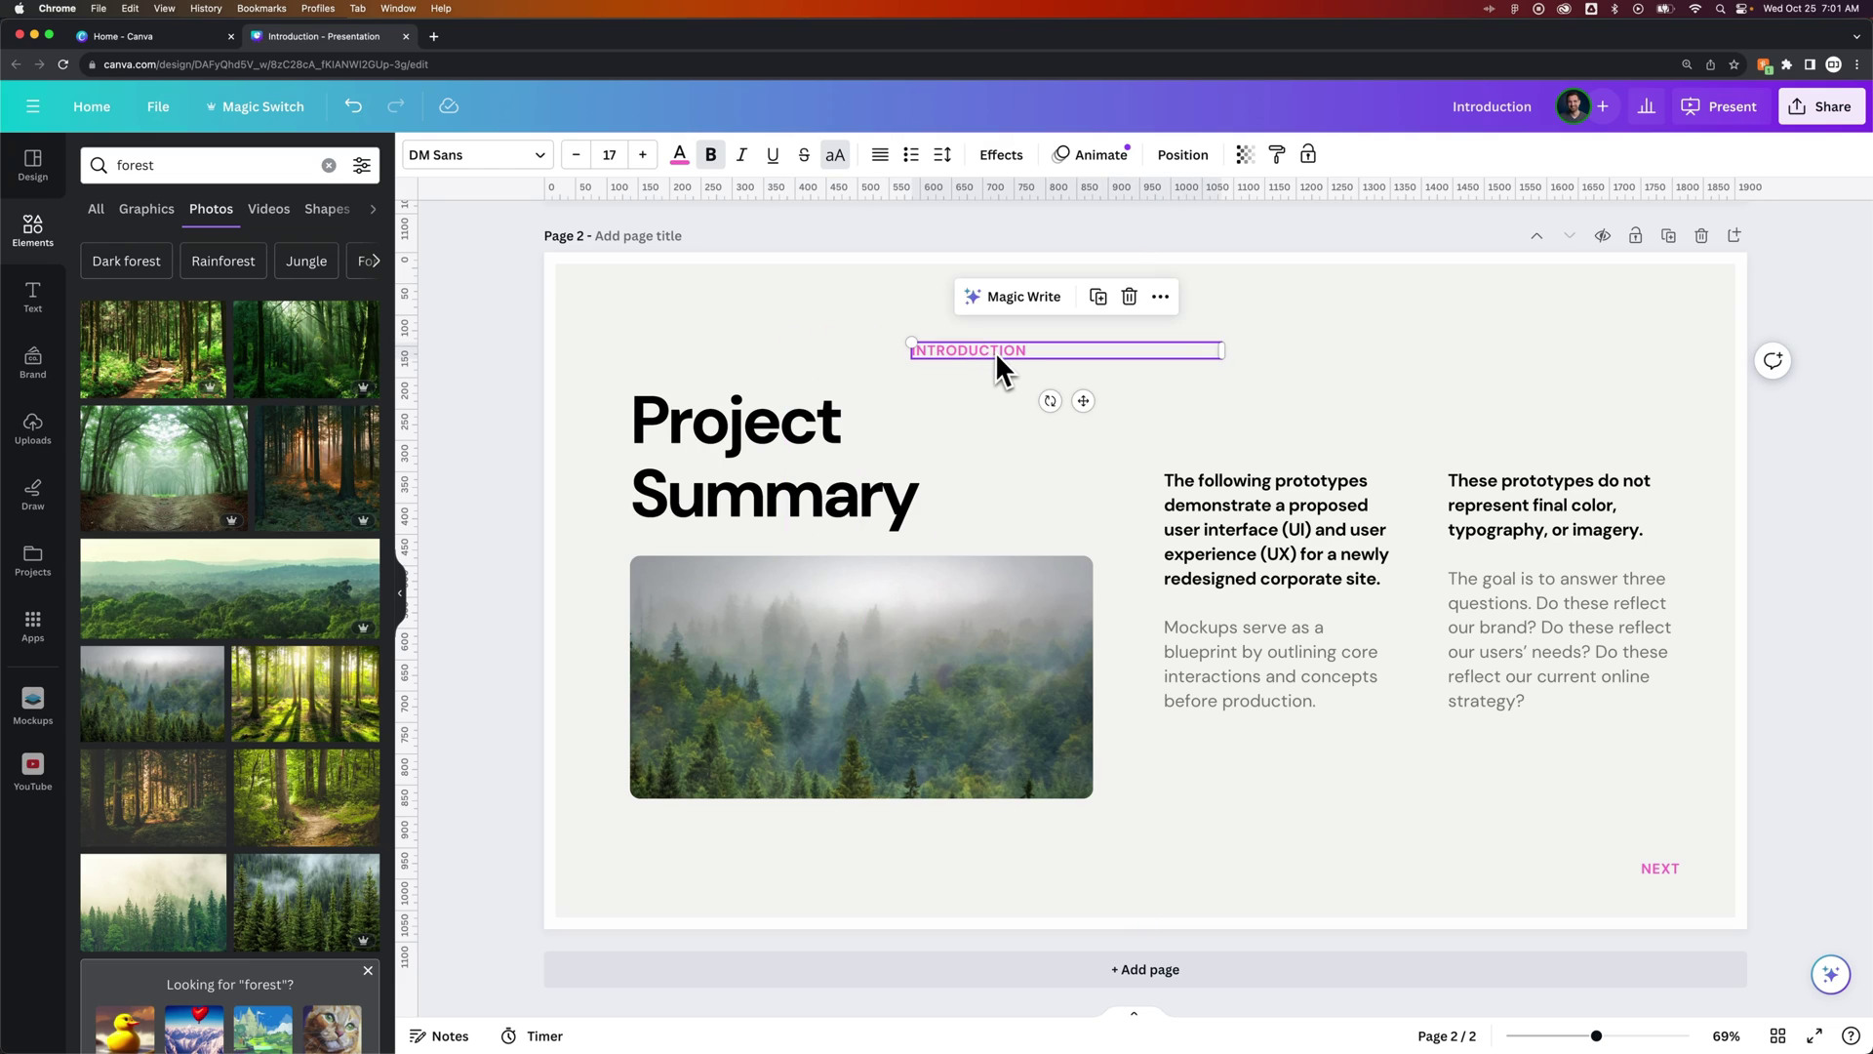
pyautogui.moveTo(1222, 351); pyautogui.dragTo(1096, 350)
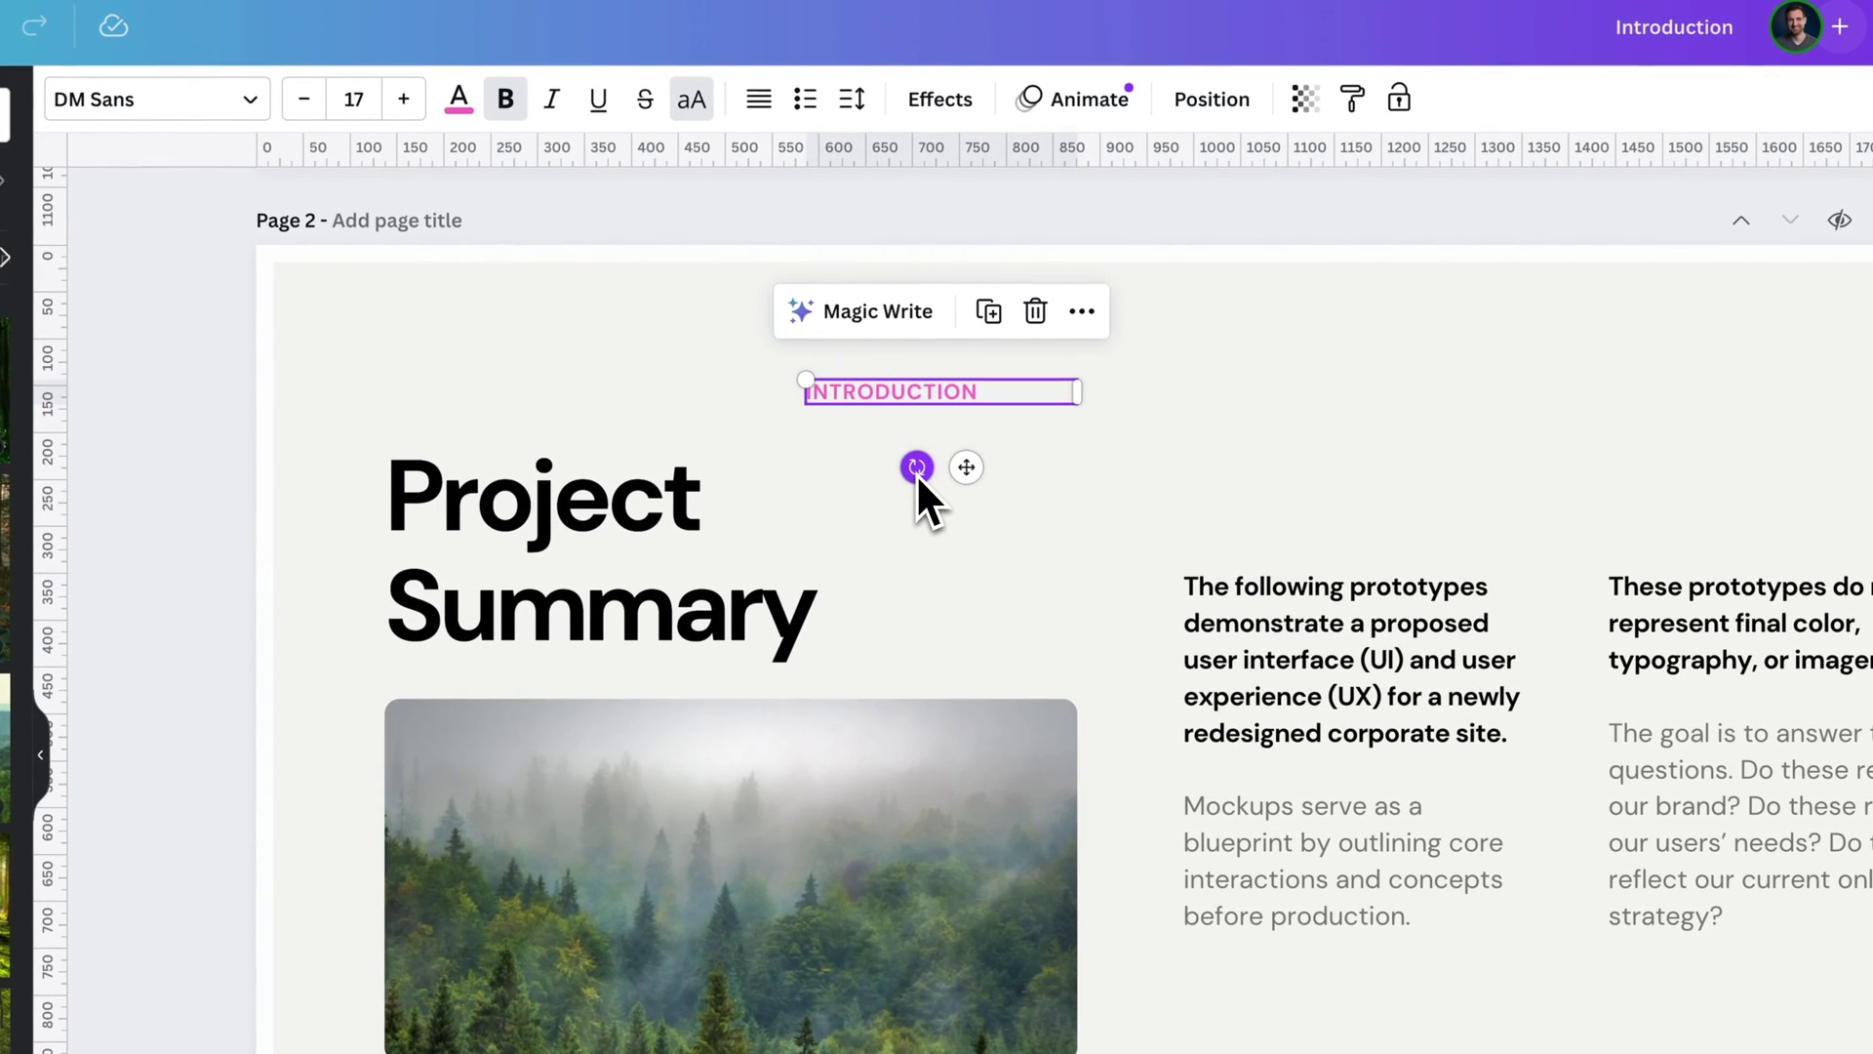
# Rotate the INTRODUCTION label 90° so its text runs vertically
pyautogui.moveTo(918, 469)
pyautogui.mouseDown()
pyautogui.moveTo(974, 444)
pyautogui.moveTo(953, 503)
pyautogui.moveTo(882, 527)
pyautogui.moveTo(972, 516)
pyautogui.moveTo(1068, 416)
pyautogui.mouseUp()
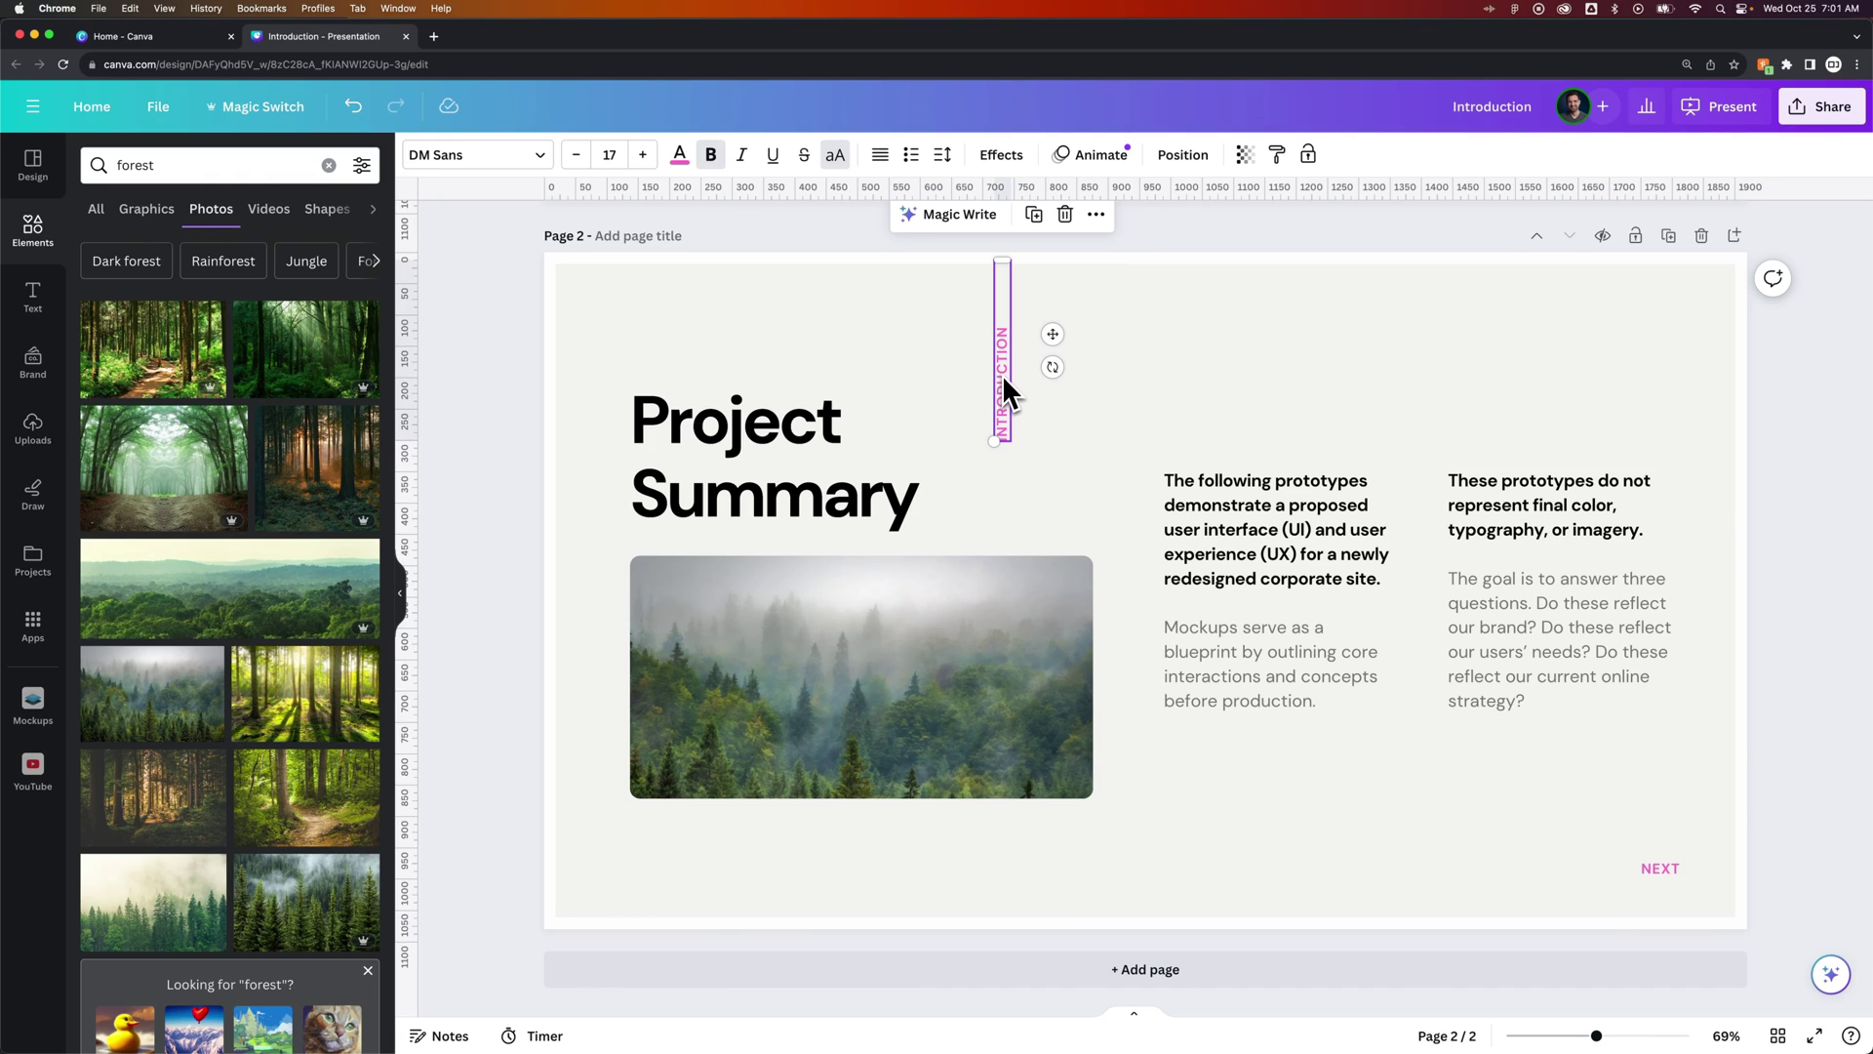
# Drag the vertical INTRODUCTION label into the slide's bottom-left corner and deselect it
pyautogui.moveTo(1003, 375); pyautogui.dragTo(579, 838)
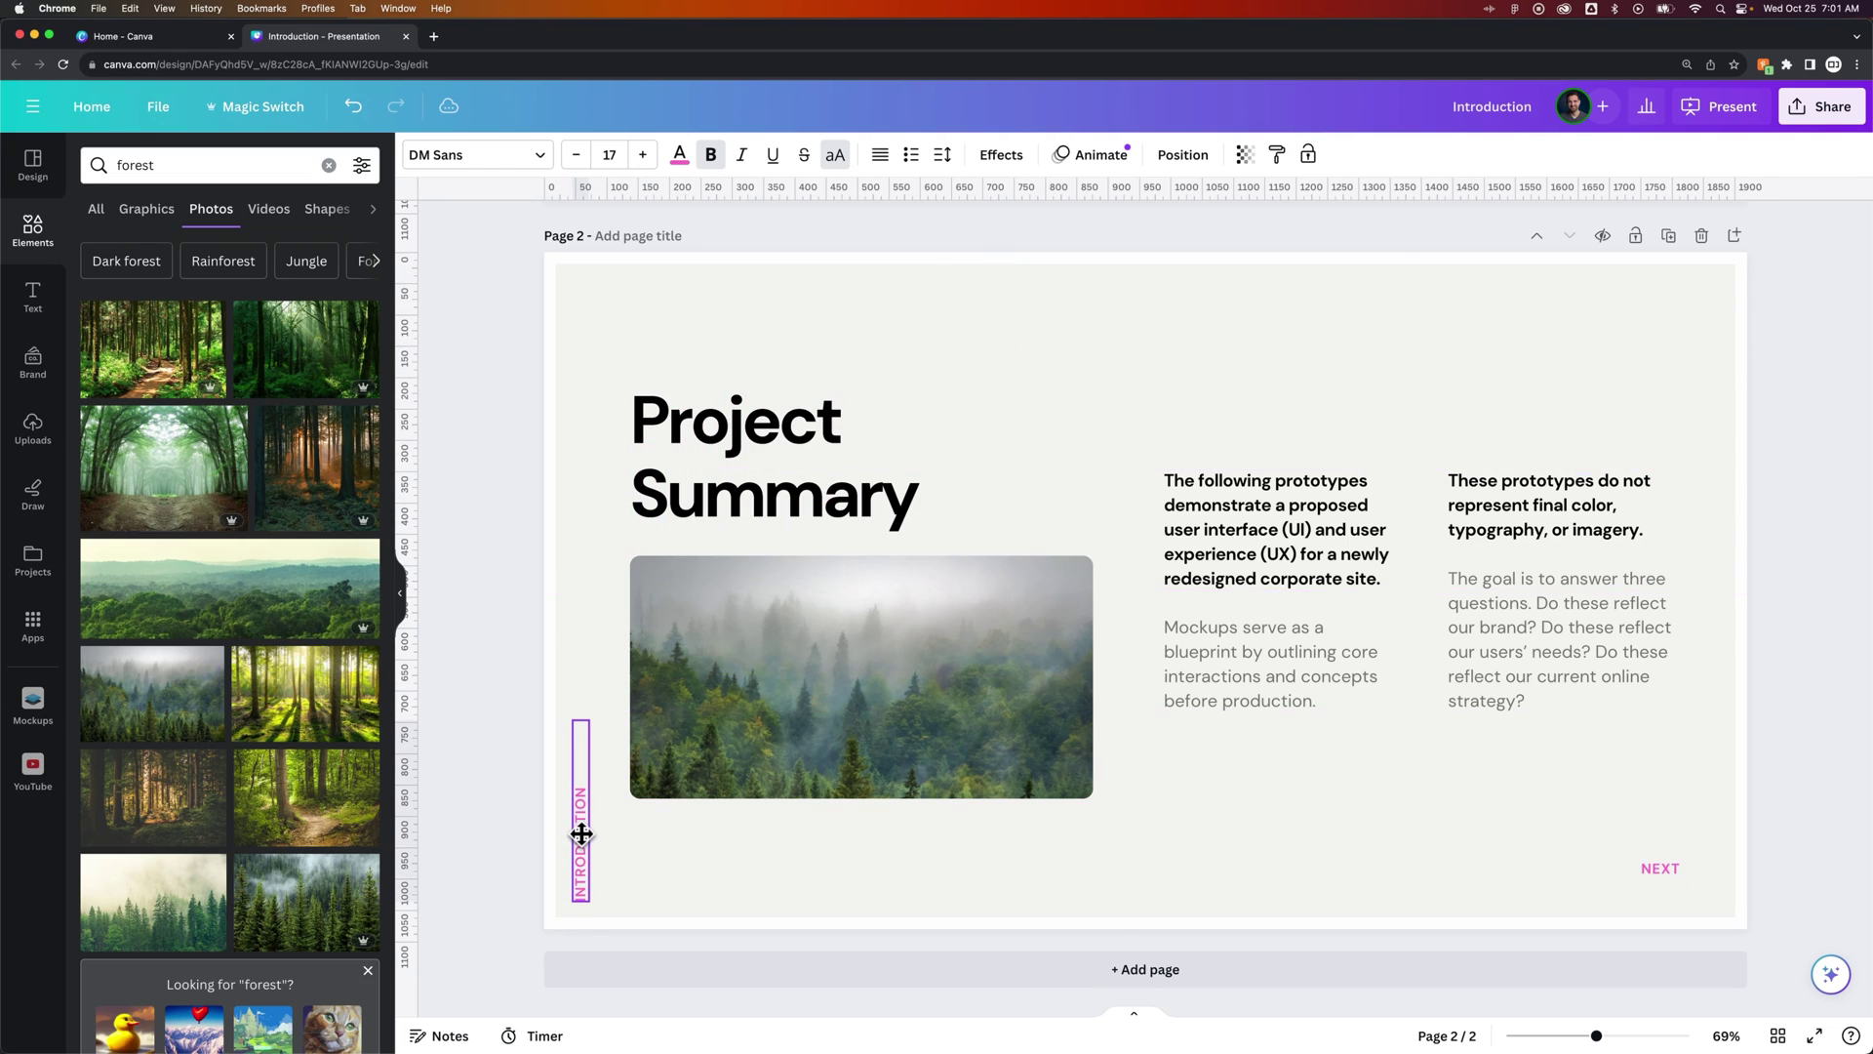
pyautogui.moveTo(579, 837); pyautogui.dragTo(582, 831)
pyautogui.click(743, 863)
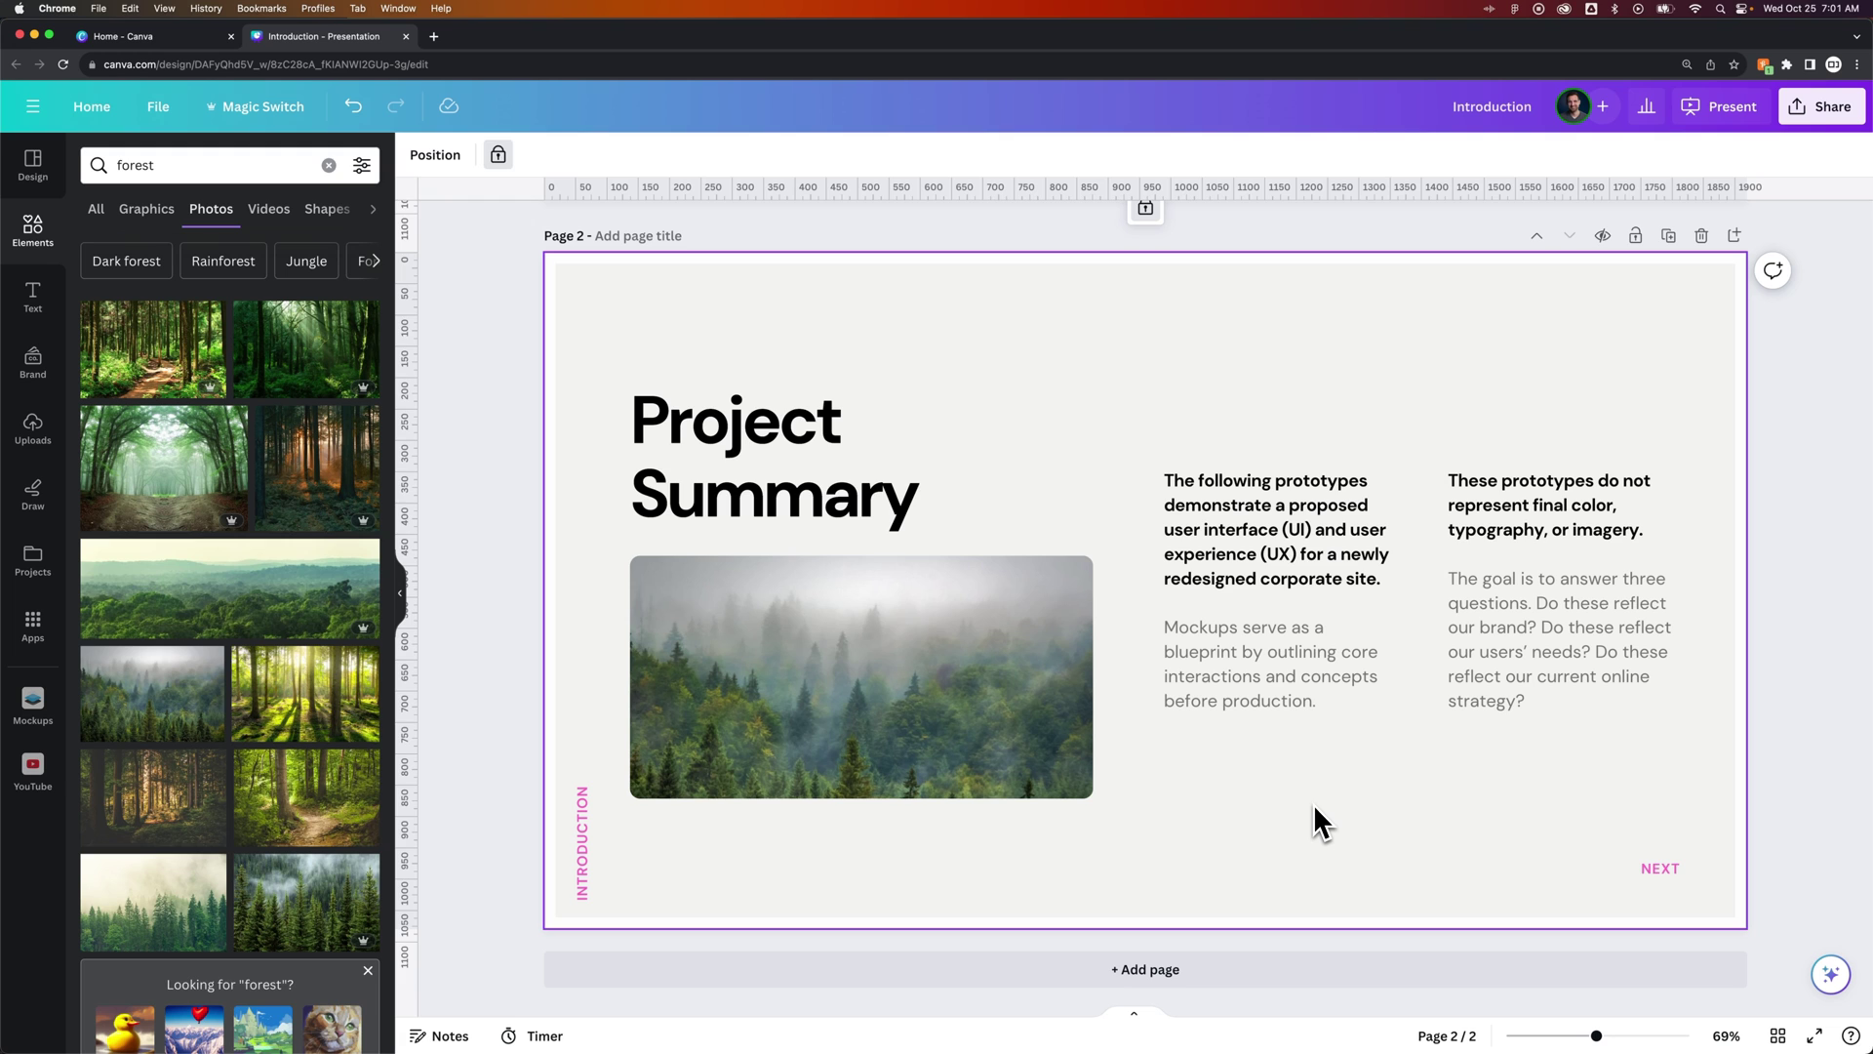
pyautogui.click(1289, 527)
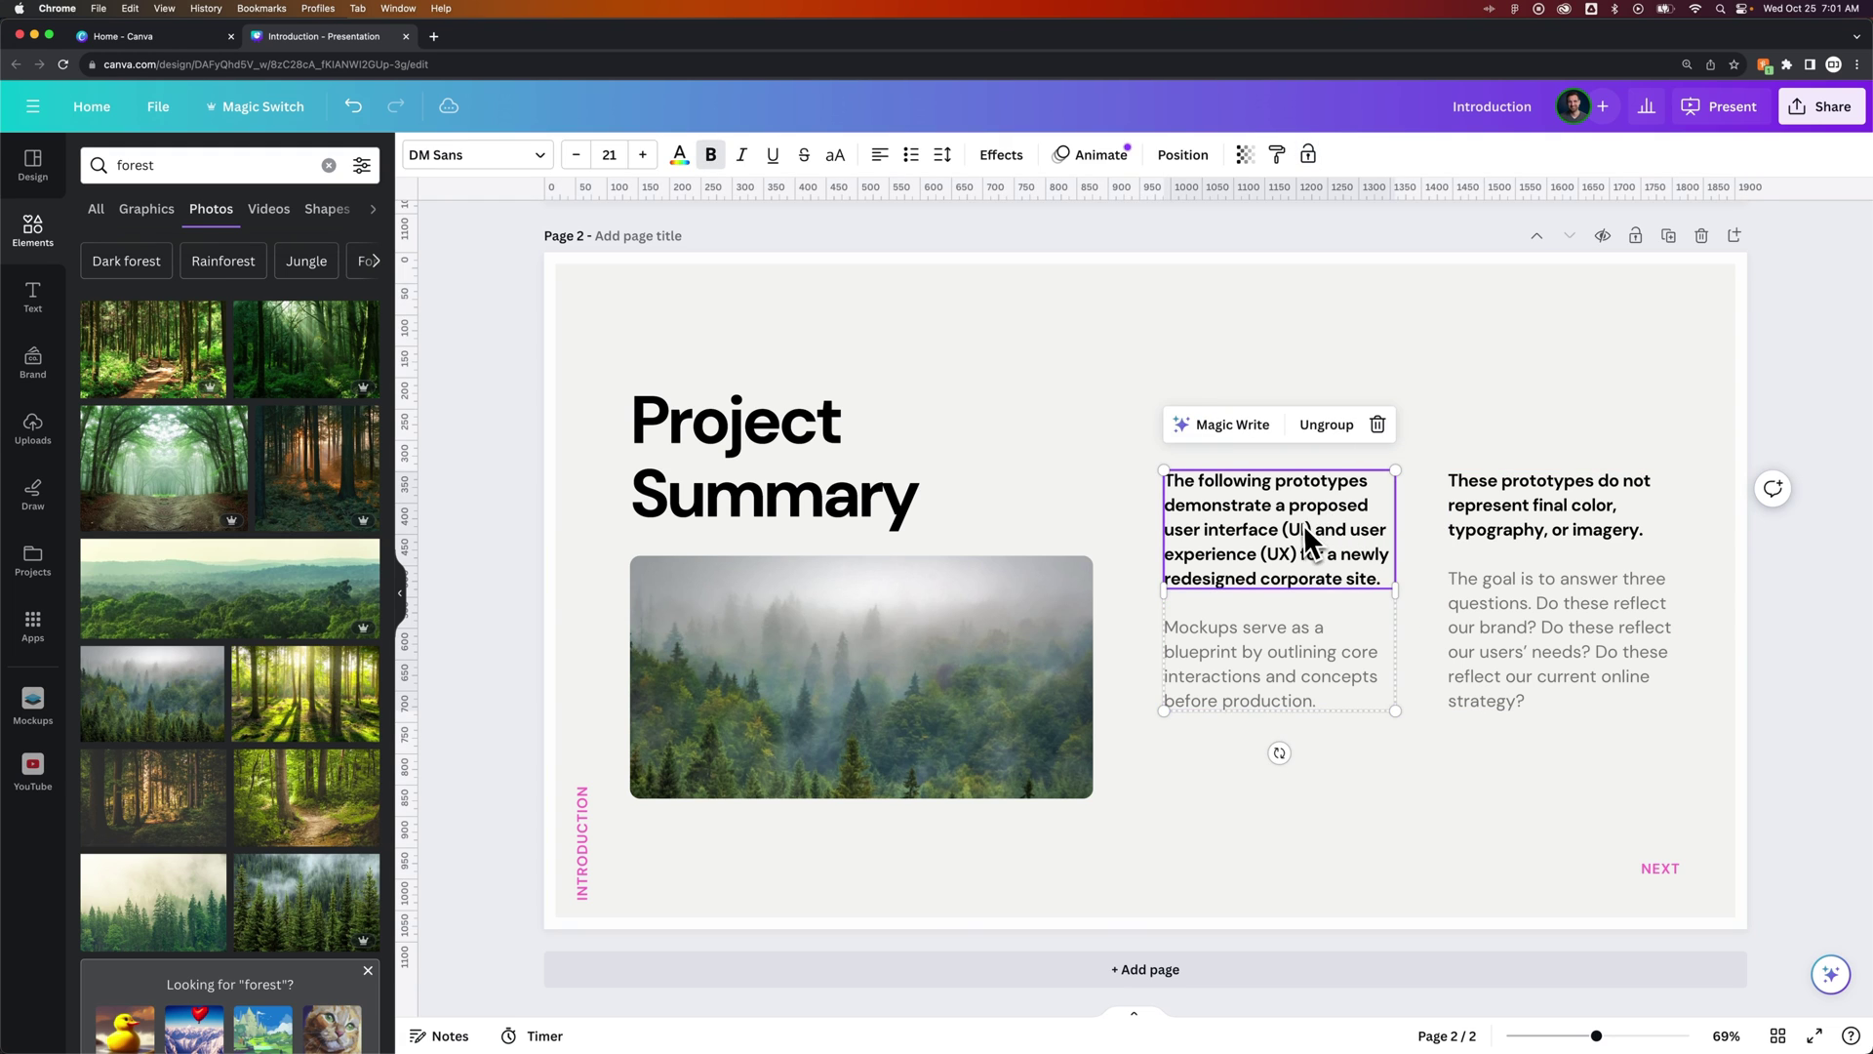
pyautogui.moveTo(1112, 696); pyautogui.dragTo(1069, 708)
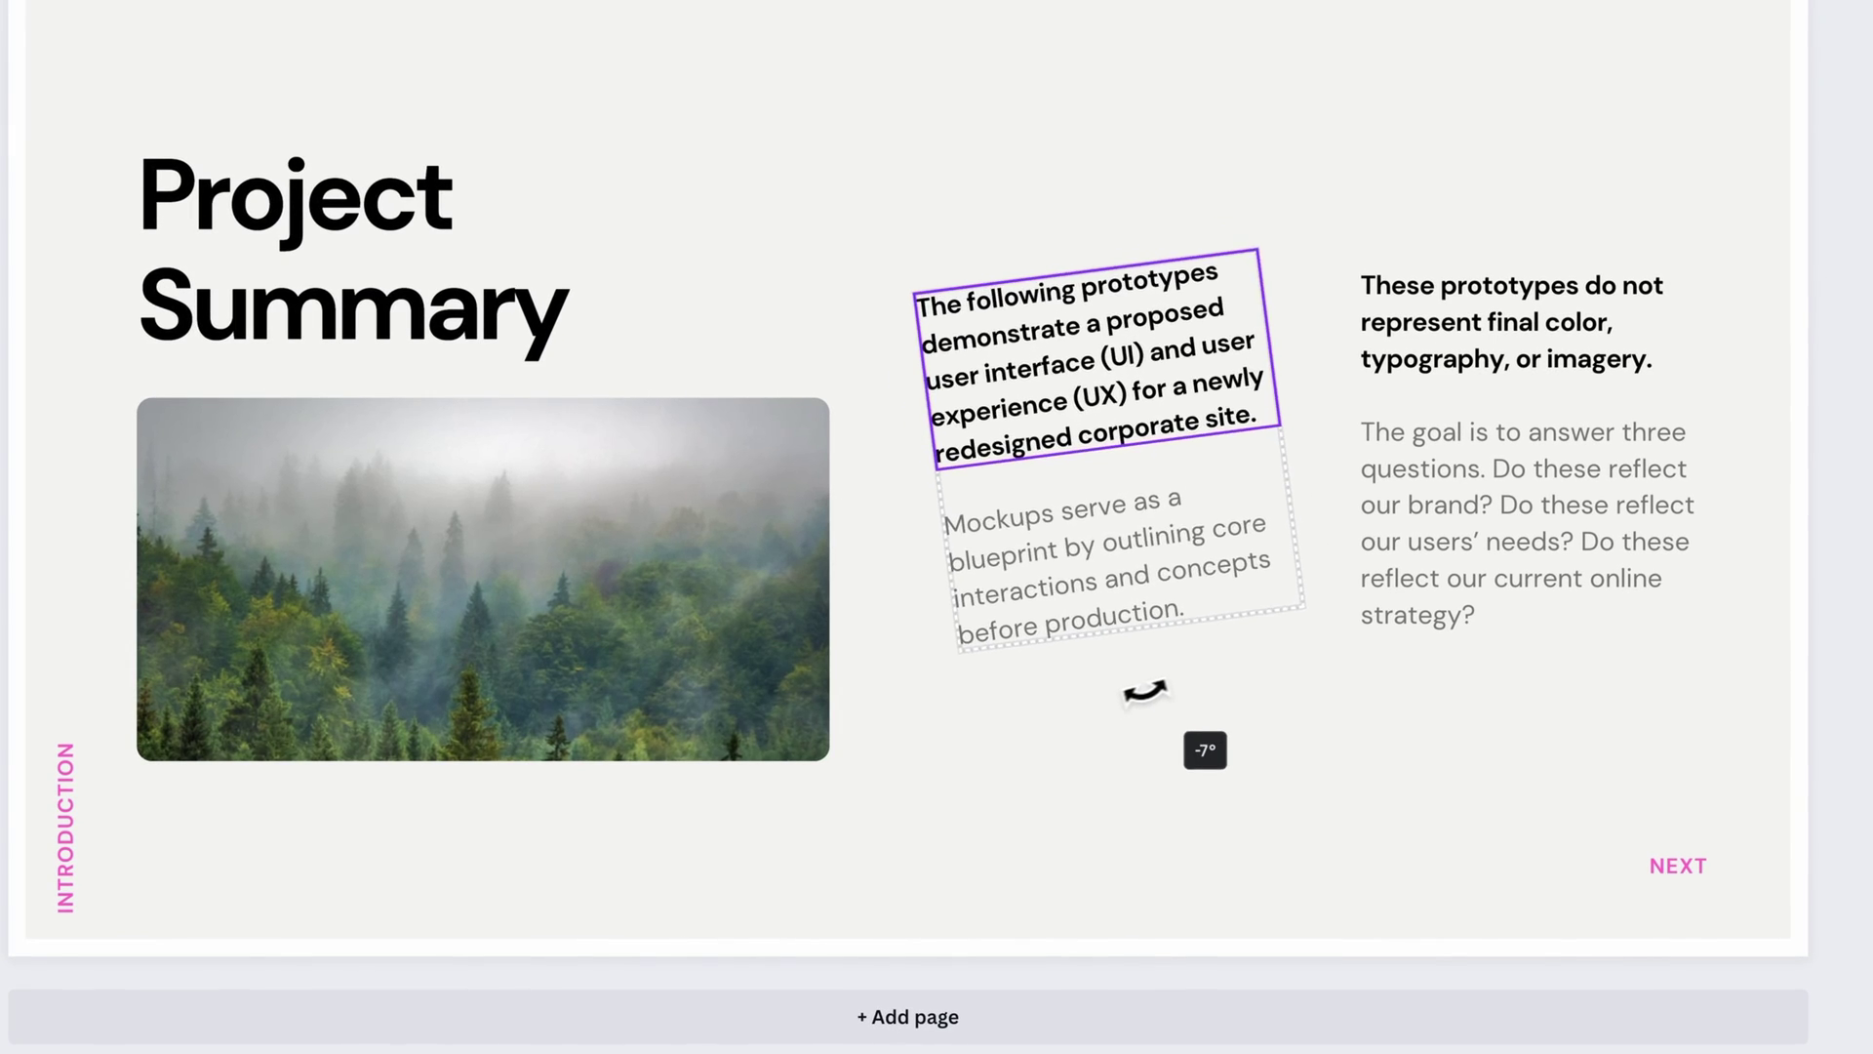